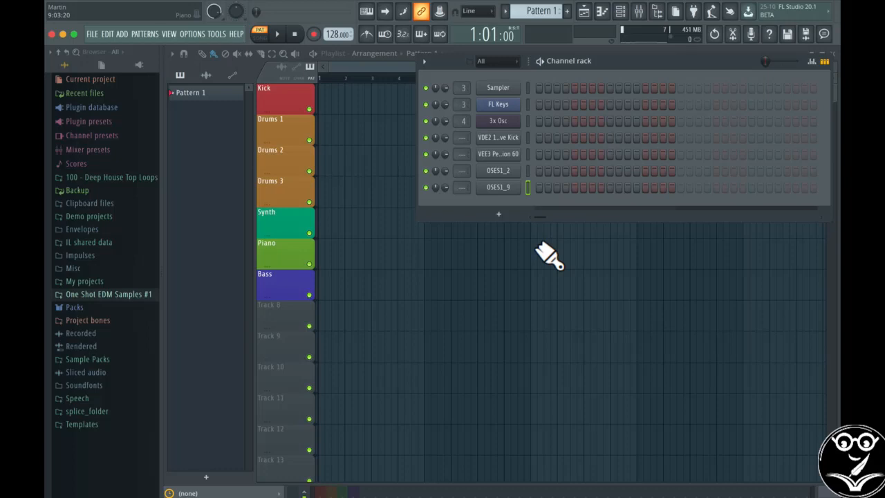
Open the mixer and look through the Kick, Drums, Synths and Bass inserts, including the Bass insert's Fruity Parametric EQ 2 curve
{"action": "left_click", "coordinate": [640, 12]}
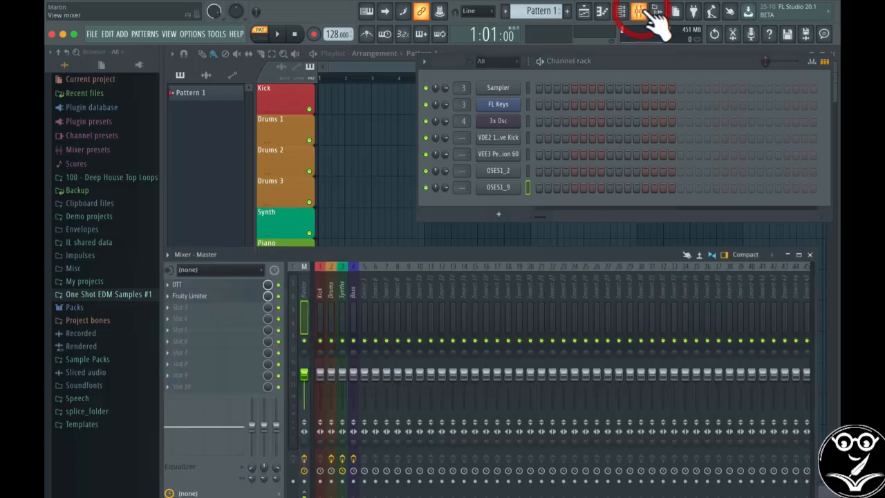
{"action": "left_click", "coordinate": [321, 282]}
{"action": "left_click", "coordinate": [332, 283]}
{"action": "left_click", "coordinate": [342, 284]}
{"action": "left_click", "coordinate": [353, 283]}
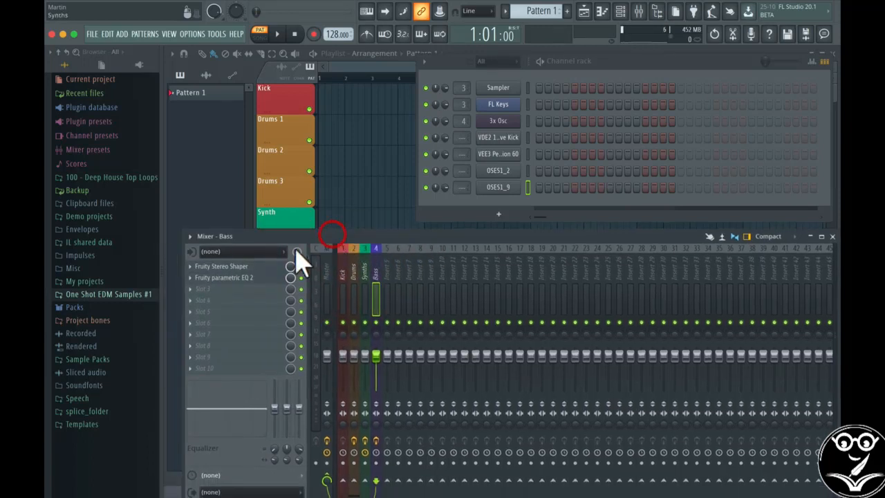
{"action": "left_click", "coordinate": [243, 278]}
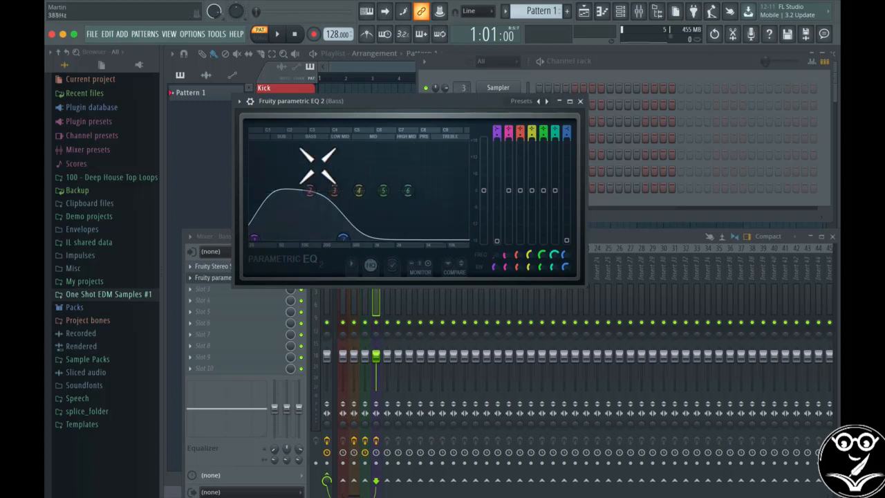
{"action": "left_click", "coordinate": [581, 103]}
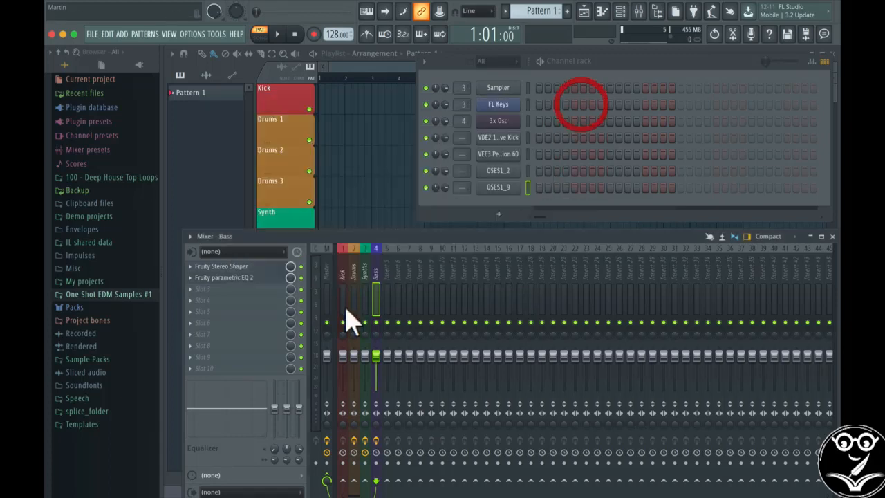
Load Fruity Parametric EQ 2 into the first effect slot of mixer Insert 10
{"action": "left_click", "coordinate": [444, 255]}
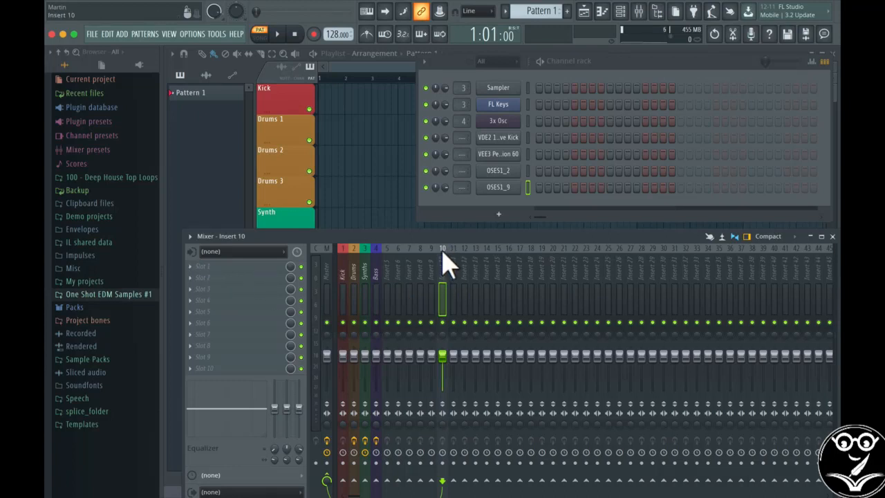
{"action": "left_click", "coordinate": [207, 266]}
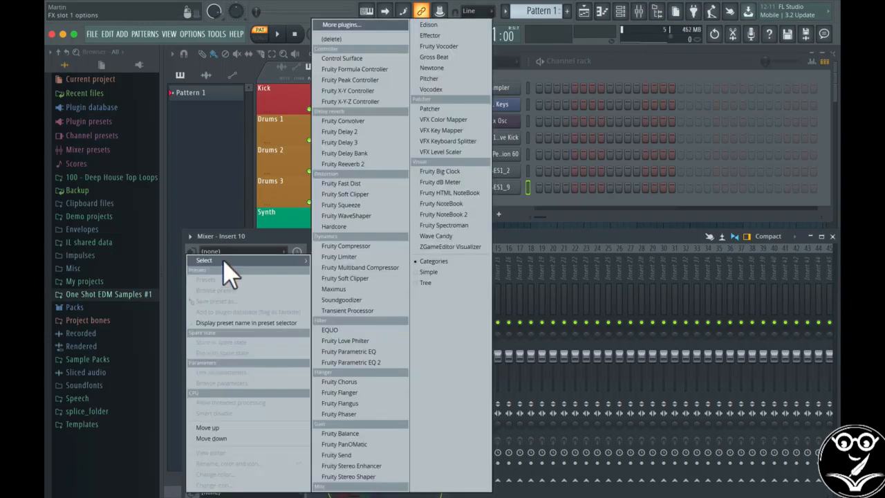
{"action": "left_click", "coordinate": [378, 362]}
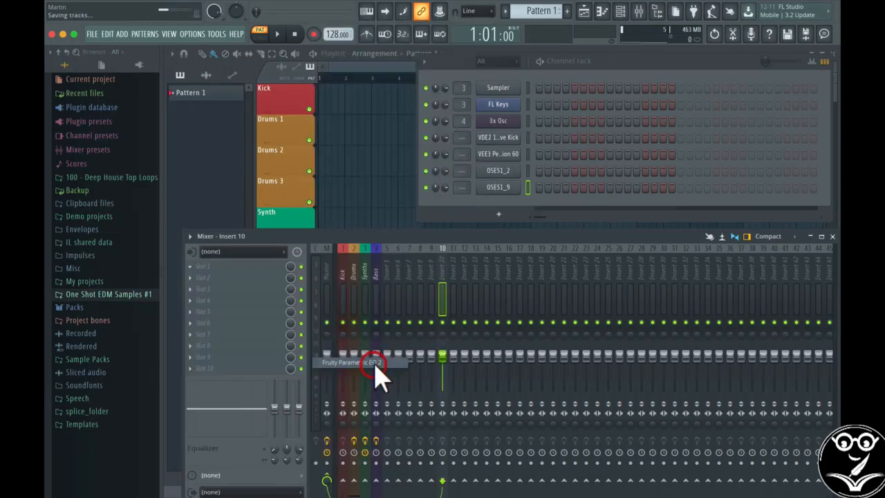
Make EQ band 1 a high pass filter and lower its cutoff to about 48 Hz
{"action": "right_click", "coordinate": [305, 252]}
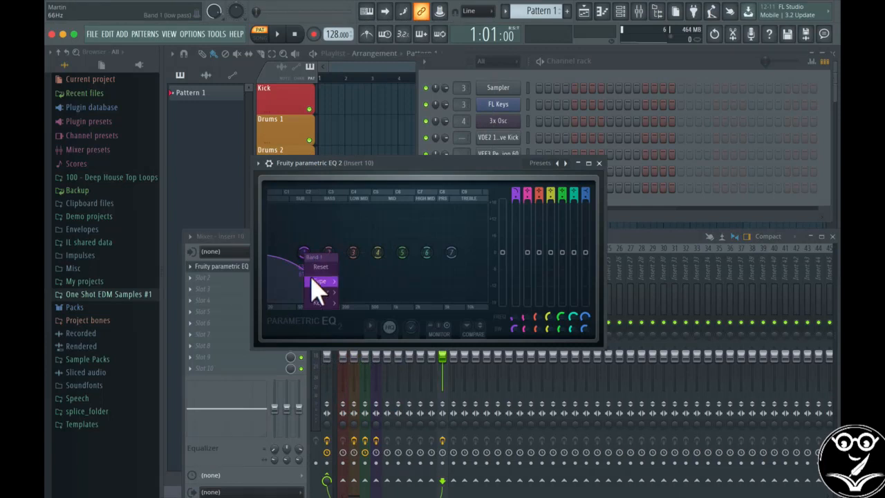
{"action": "mouse_move", "coordinate": [319, 284]}
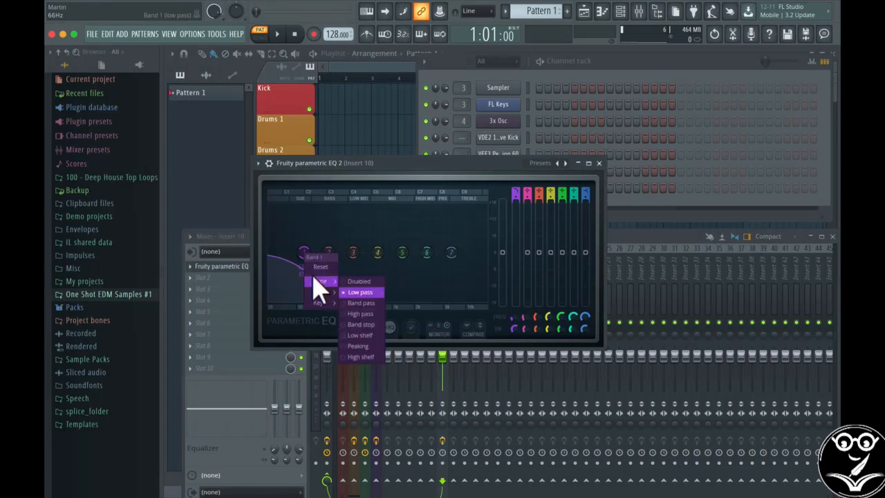
{"action": "left_click", "coordinate": [351, 315]}
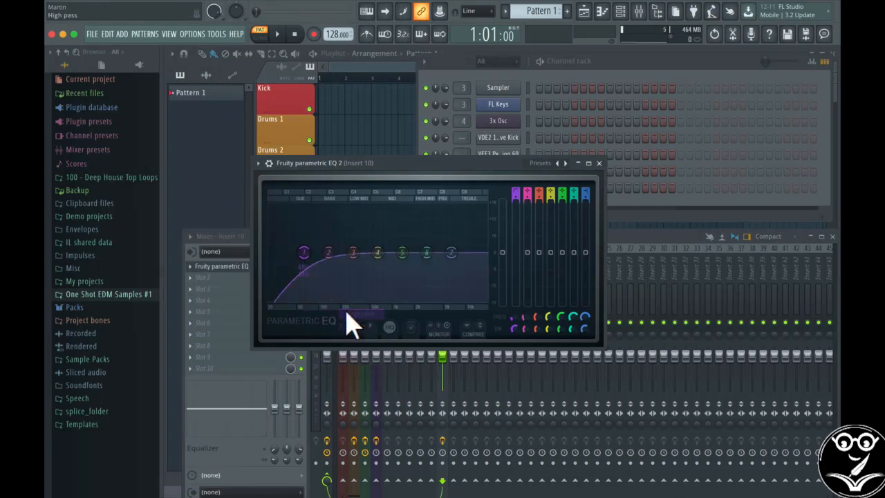
{"action": "mouse_move", "coordinate": [304, 251]}
{"action": "left_mouse_down"}
{"action": "mouse_move", "coordinate": [370, 252]}
{"action": "mouse_move", "coordinate": [283, 252]}
{"action": "mouse_move", "coordinate": [462, 251]}
{"action": "mouse_move", "coordinate": [296, 253]}
{"action": "left_mouse_up"}
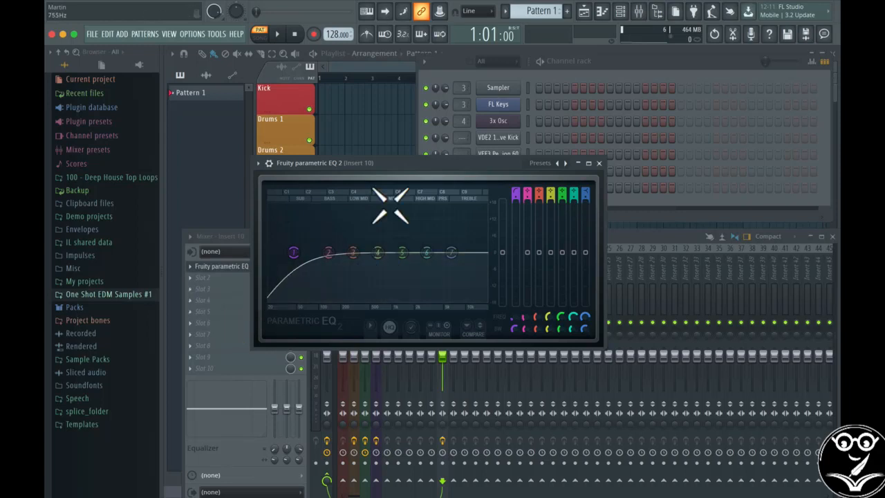
{"action": "right_click", "coordinate": [293, 252]}
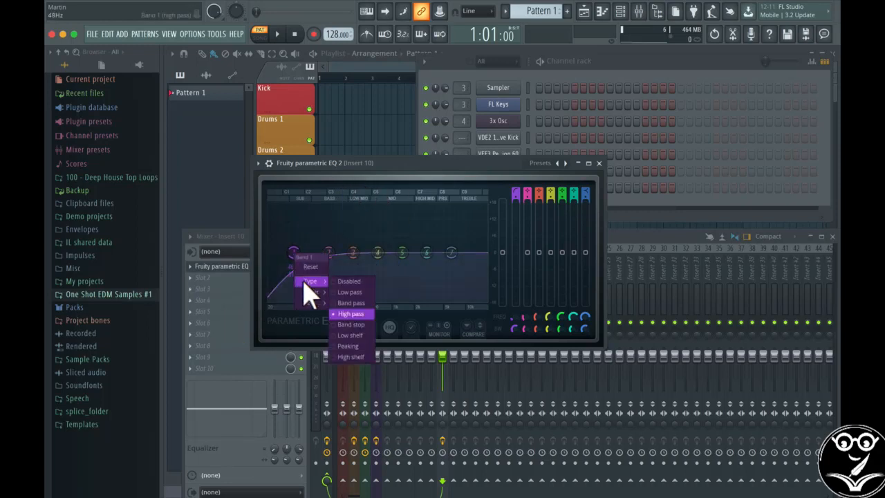
{"action": "left_click", "coordinate": [359, 289]}
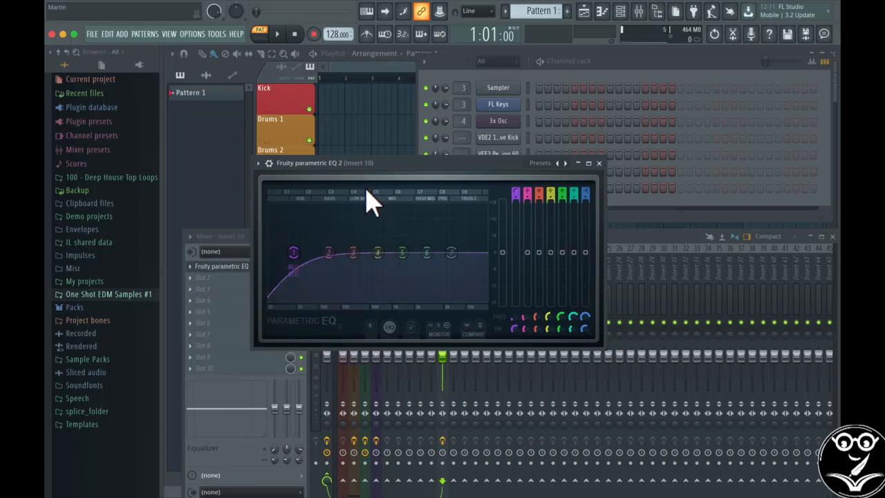
{"action": "left_click", "coordinate": [548, 166]}
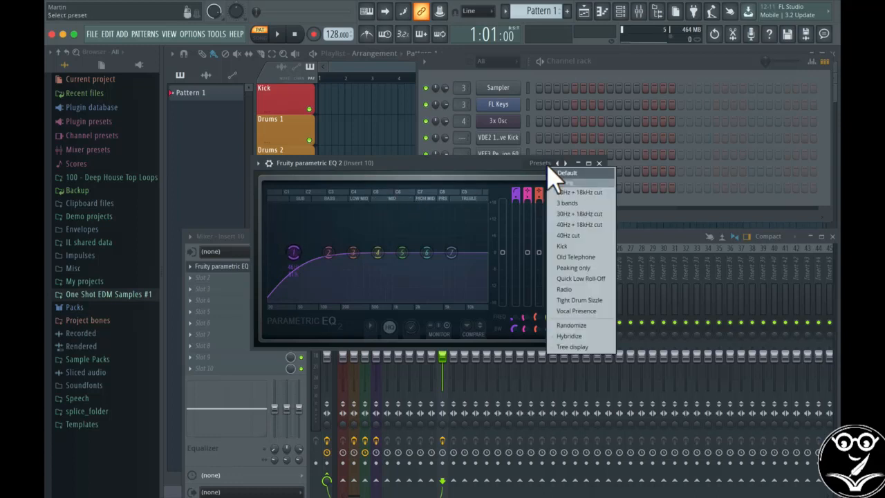
{"action": "left_click", "coordinate": [551, 173]}
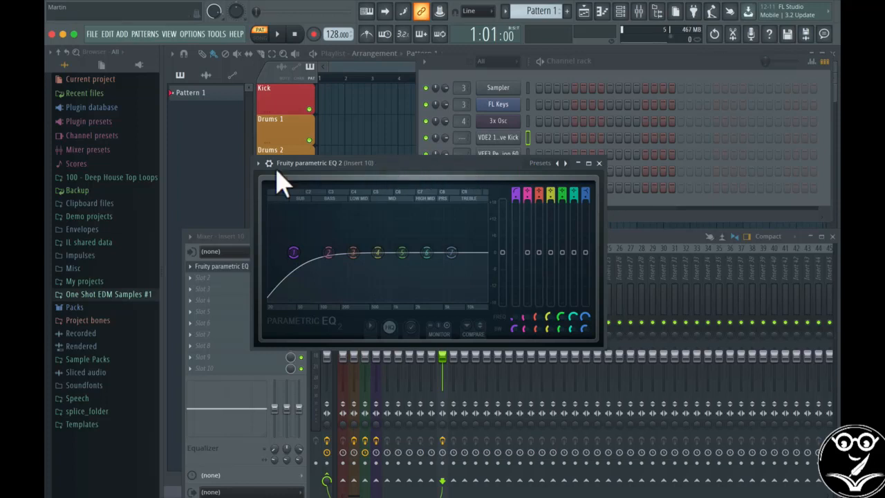
Save the current EQ settings as a preset named Low Cut in the Fruity Parametric EQ 2 folder, and load that preset
{"action": "left_click", "coordinate": [257, 163]}
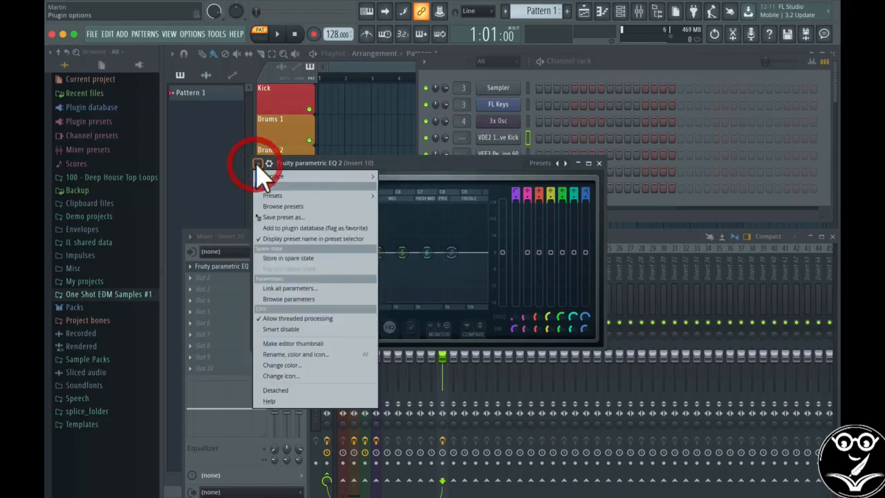
{"action": "left_click", "coordinate": [264, 219]}
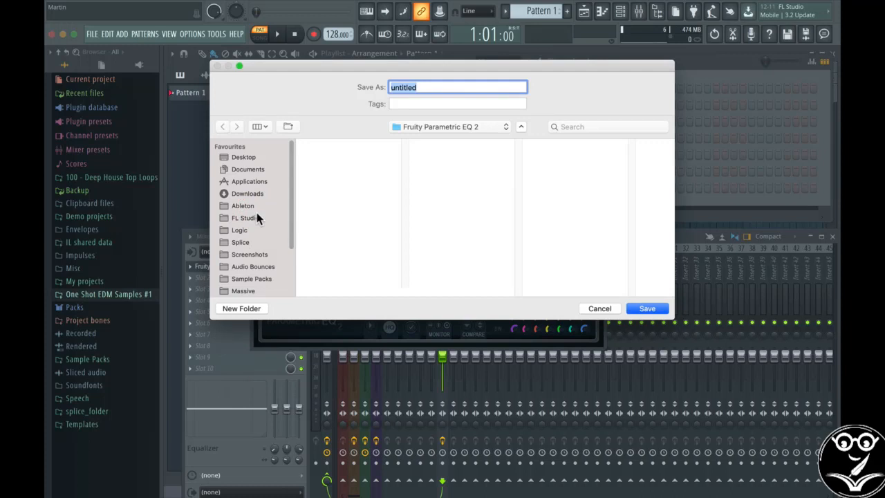
{"action": "key", "text": "shift"}
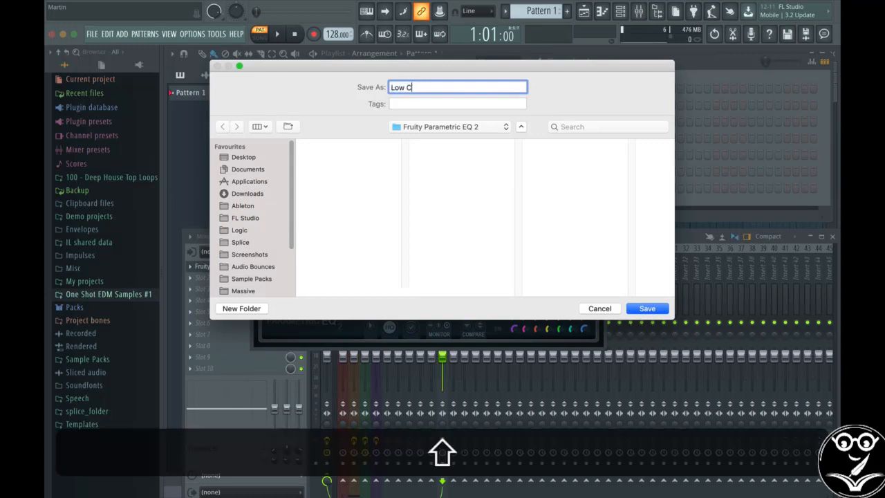
{"action": "key", "text": "Return"}
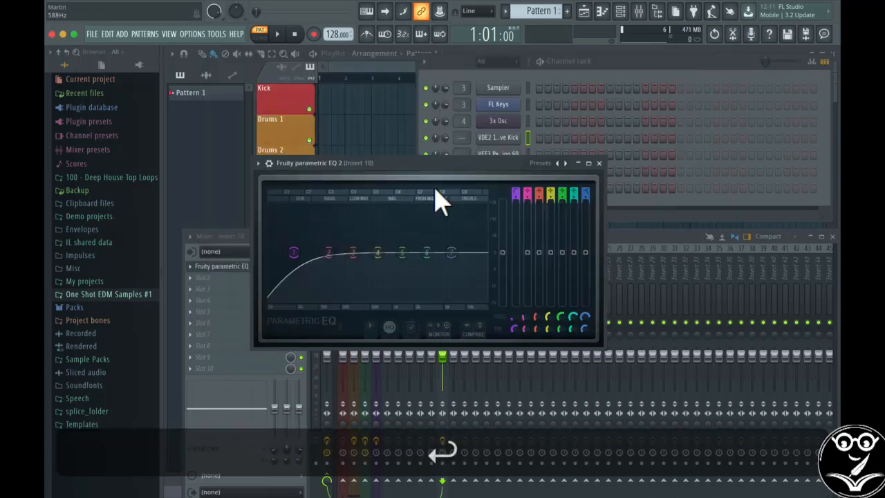
{"action": "left_click", "coordinate": [541, 166]}
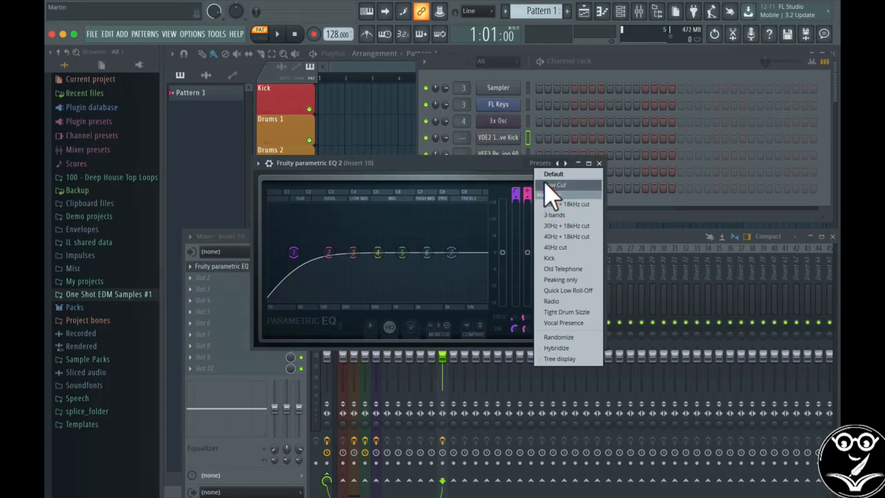
{"action": "left_click", "coordinate": [553, 185]}
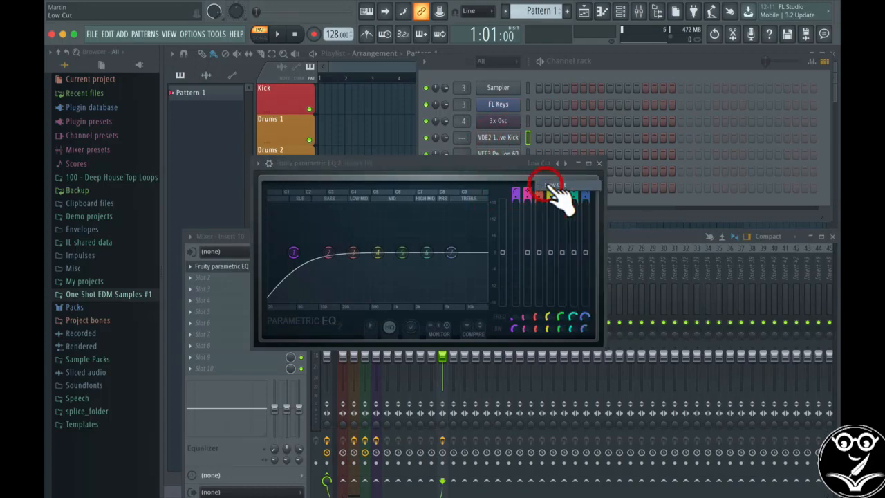
Close the EQ and remove it from the first effect slot of Insert 10
{"action": "left_click", "coordinate": [600, 164]}
{"action": "left_click", "coordinate": [191, 267]}
{"action": "left_click", "coordinate": [208, 246]}
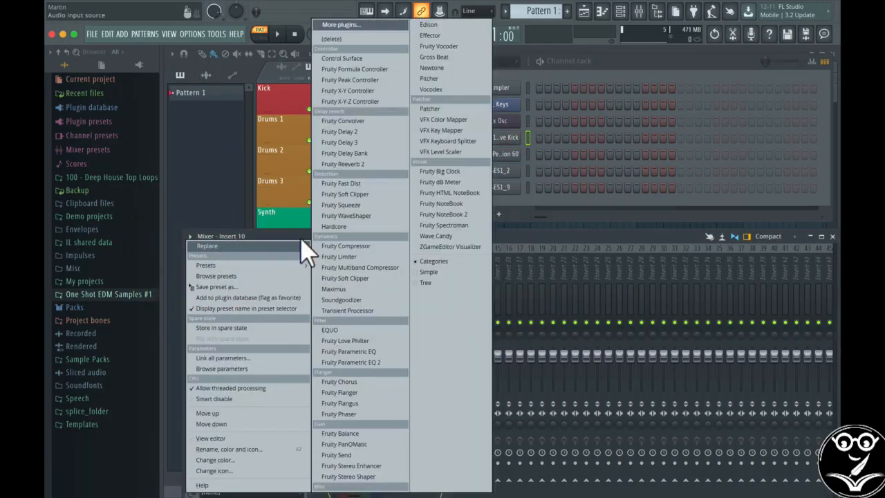
{"action": "left_click", "coordinate": [379, 40]}
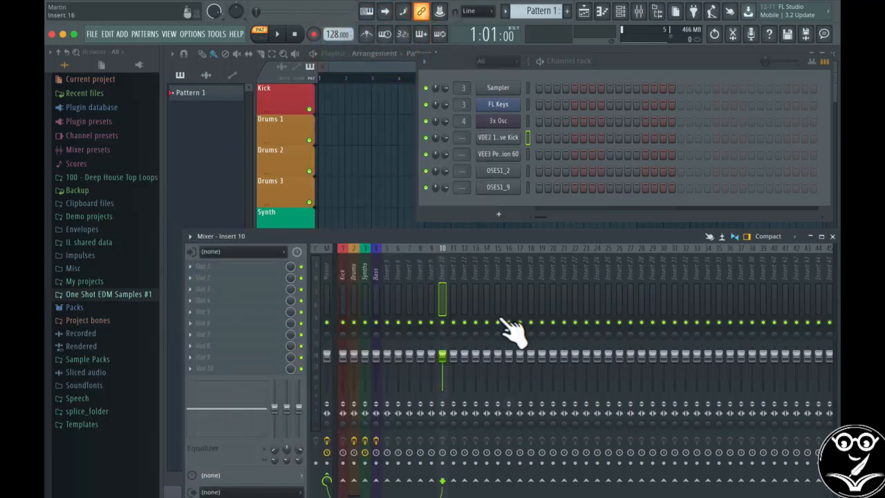
Add Fruity Parametric EQ 2 to Insert 10's first slot with the Low Cut preset, and move band 1's cutoff to about 36 Hz
{"action": "left_click", "coordinate": [200, 268]}
{"action": "mouse_move", "coordinate": [294, 257]}
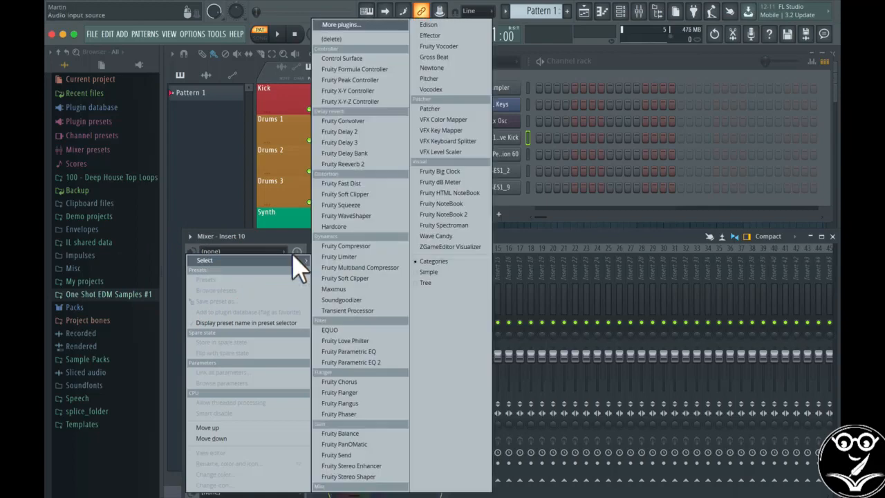
{"action": "left_click", "coordinate": [387, 366]}
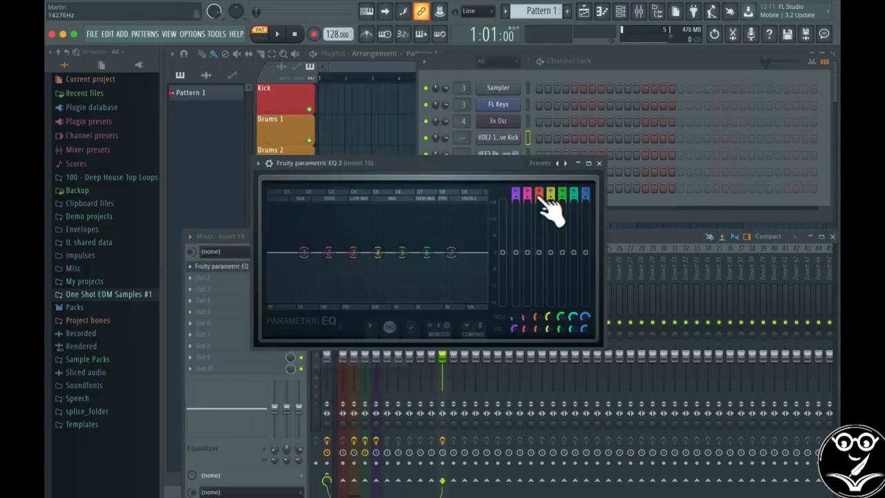
{"action": "left_click", "coordinate": [542, 165]}
{"action": "left_click", "coordinate": [555, 178]}
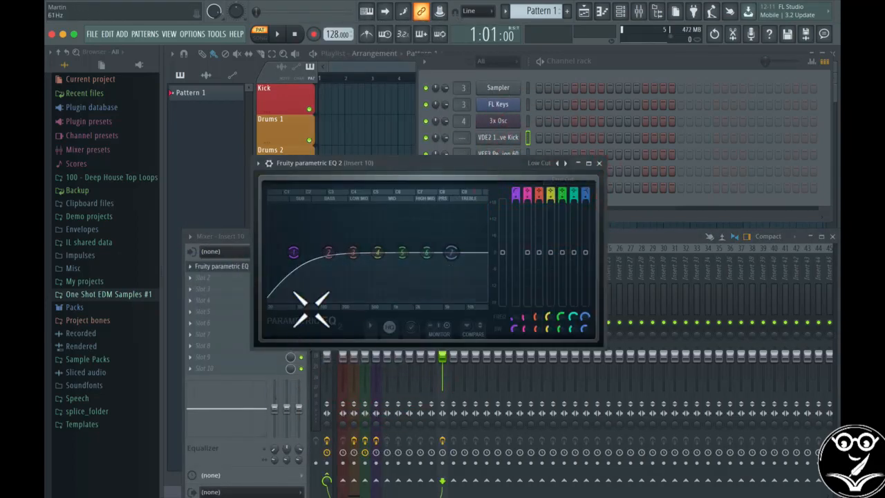
{"action": "mouse_move", "coordinate": [293, 252]}
{"action": "left_mouse_down"}
{"action": "mouse_move", "coordinate": [450, 252]}
{"action": "mouse_move", "coordinate": [287, 253]}
{"action": "left_mouse_up"}
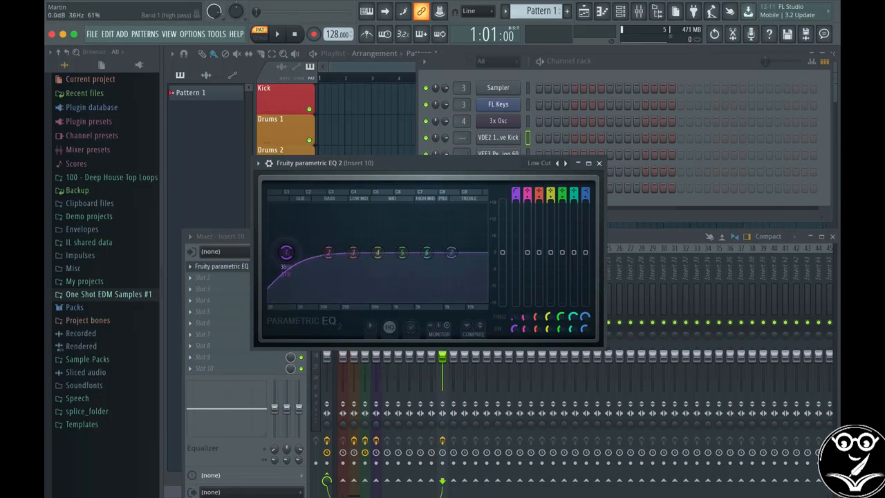
Load the EQ's Default preset and make band 7 a low pass filter with its cutoff just above 10 kHz
{"action": "left_click", "coordinate": [542, 165]}
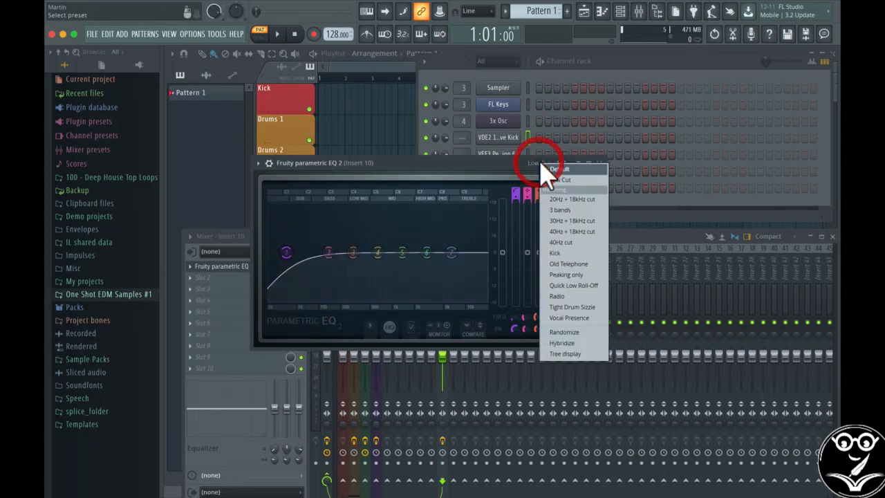
{"action": "left_click", "coordinate": [555, 169]}
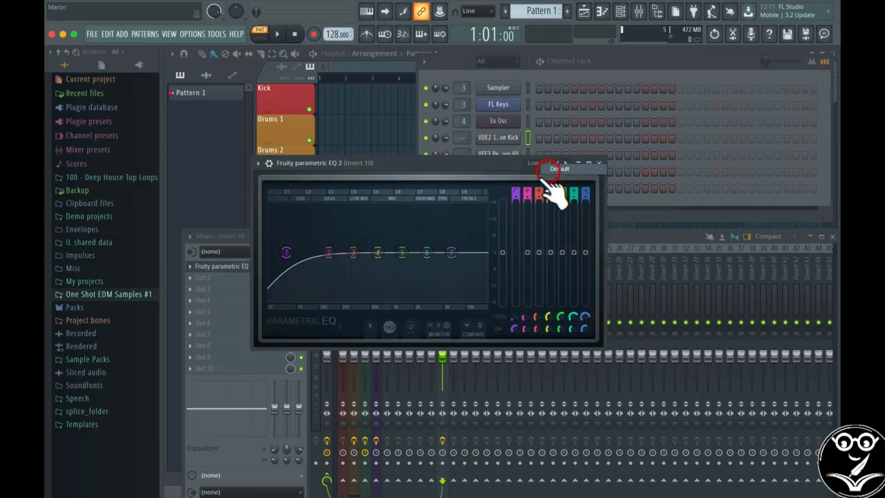
{"action": "right_click", "coordinate": [453, 255]}
{"action": "mouse_move", "coordinate": [469, 281]}
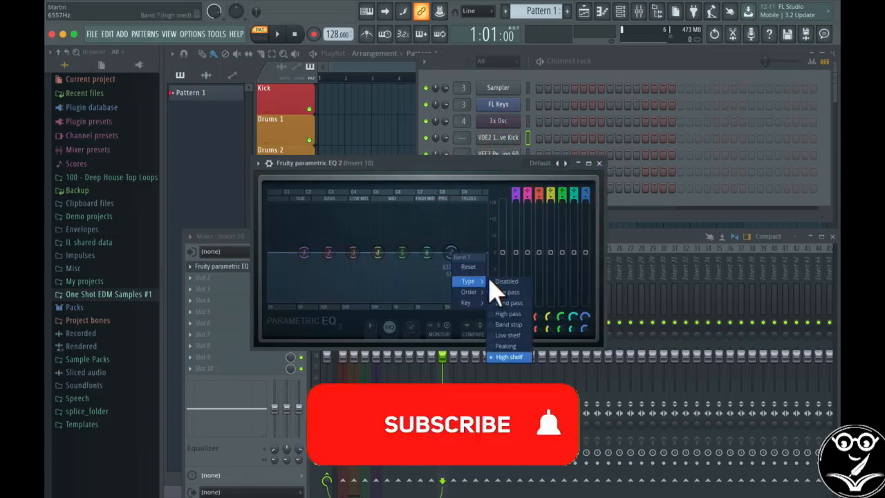
{"action": "left_click", "coordinate": [508, 292]}
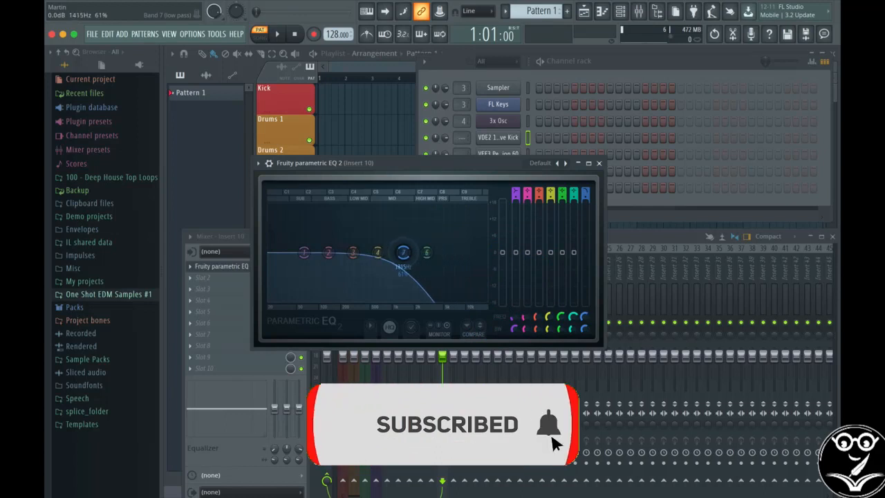
{"action": "left_click_drag", "start_coordinate": [446, 252], "coordinate": [484, 252]}
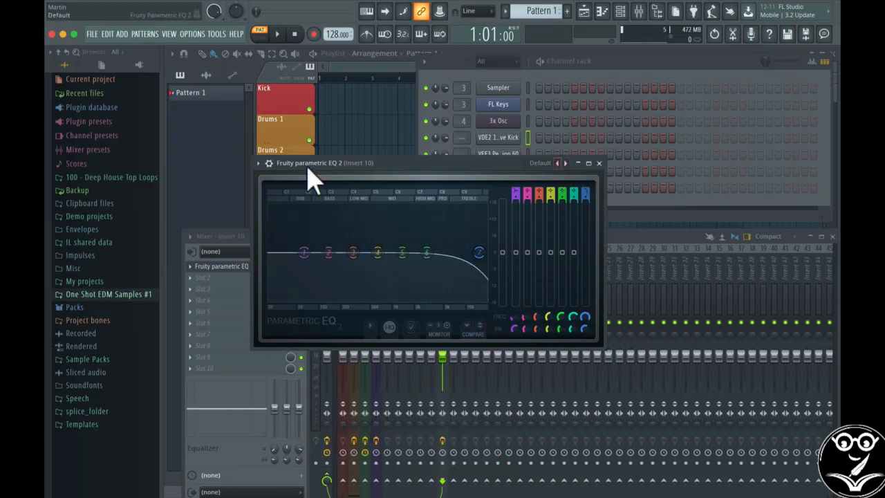
Save the current EQ settings as a preset named High Cut in the Fruity Parametric EQ 2 folder
{"action": "left_click", "coordinate": [257, 163]}
{"action": "left_click", "coordinate": [280, 219]}
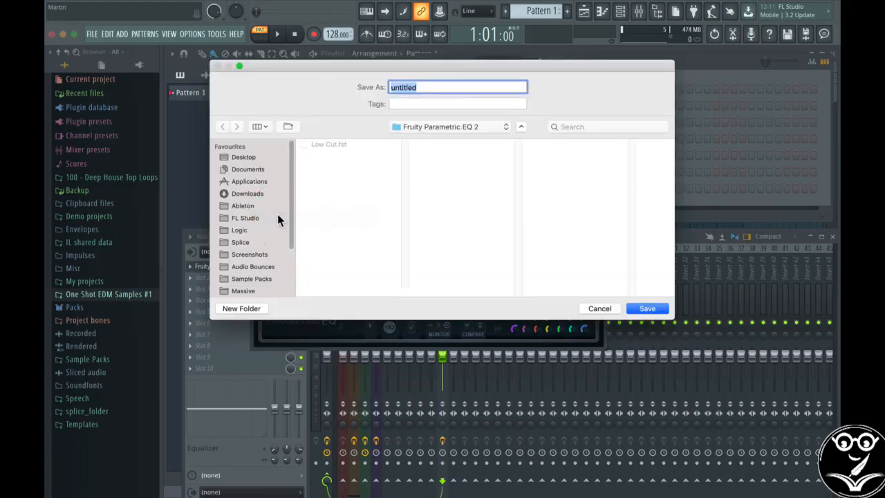
{"action": "type", "text": "High Cut"}
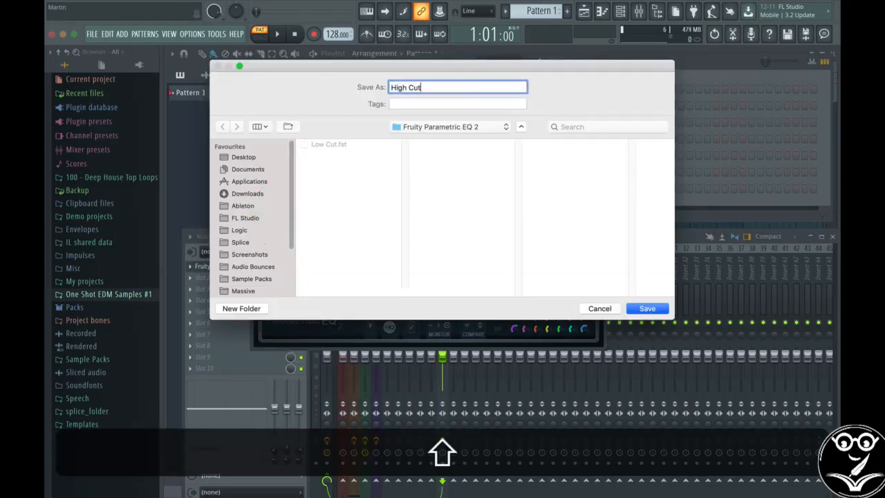
{"action": "key", "text": "Return"}
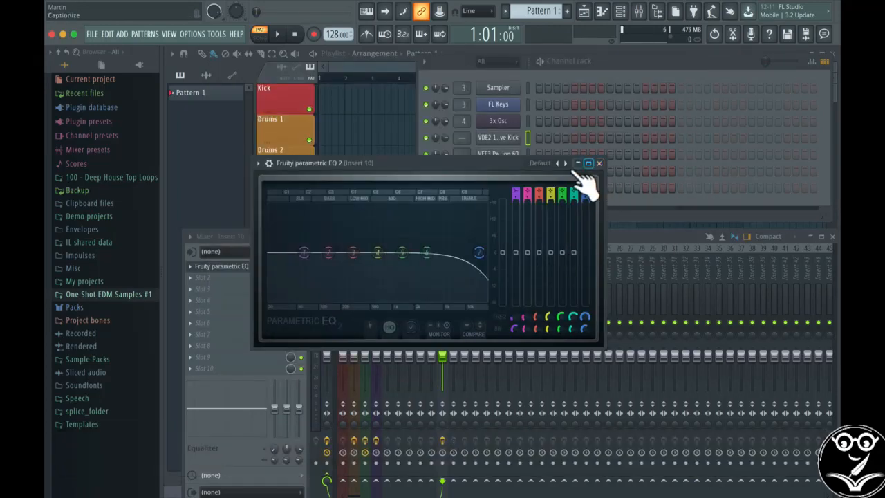
Load the High Cut preset in the EQ and move band 7's cutoff to a higher frequency
{"action": "left_click", "coordinate": [547, 163]}
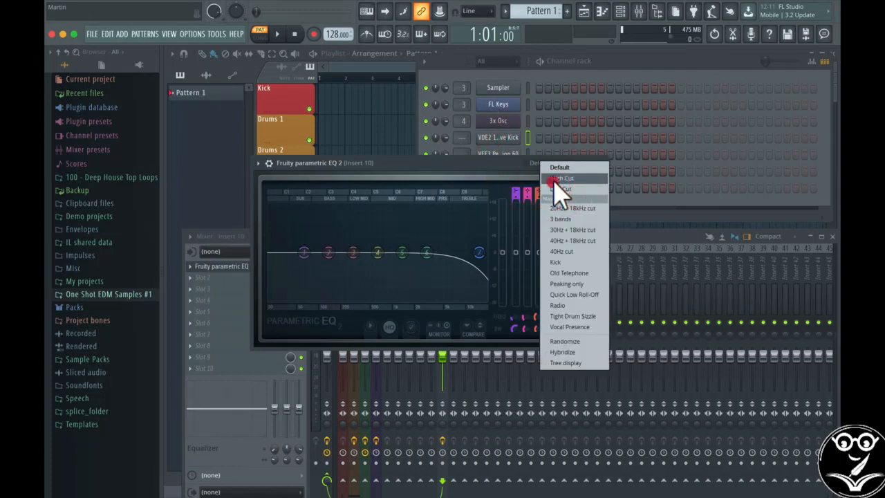
{"action": "left_click", "coordinate": [556, 180]}
{"action": "left_click", "coordinate": [545, 164]}
{"action": "left_click", "coordinate": [541, 163]}
{"action": "mouse_move", "coordinate": [478, 253]}
{"action": "left_mouse_down"}
{"action": "mouse_move", "coordinate": [337, 253]}
{"action": "mouse_move", "coordinate": [487, 253]}
{"action": "left_mouse_up"}
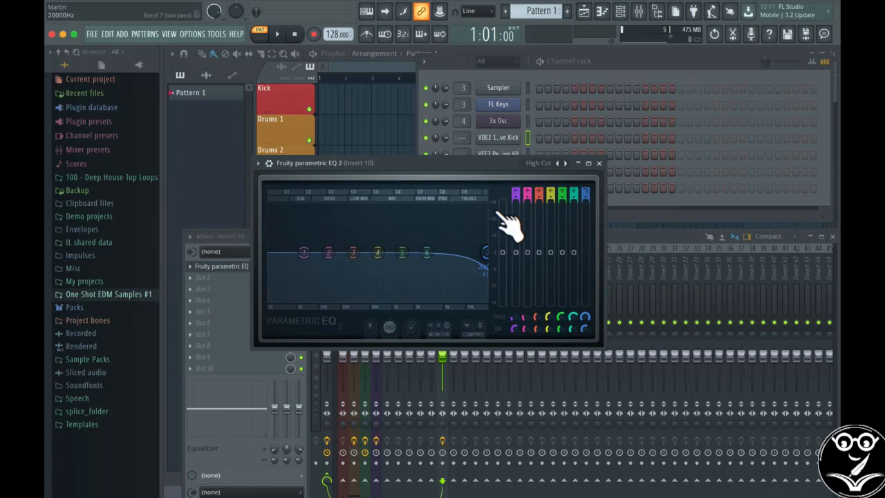
Load the Low Cut preset and move band 1's cutoff to a lower frequency
{"action": "left_click", "coordinate": [553, 166]}
{"action": "left_click", "coordinate": [558, 192]}
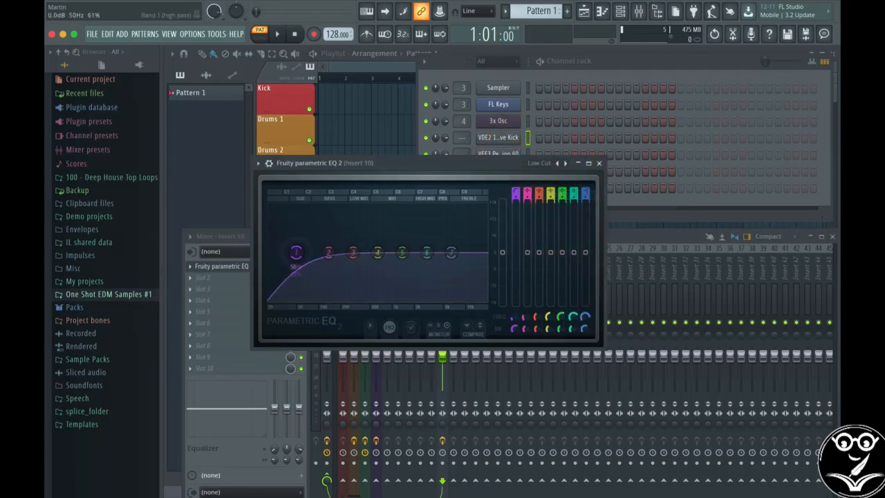
{"action": "mouse_move", "coordinate": [296, 252]}
{"action": "left_mouse_down"}
{"action": "mouse_move", "coordinate": [374, 252]}
{"action": "mouse_move", "coordinate": [281, 252]}
{"action": "left_mouse_up"}
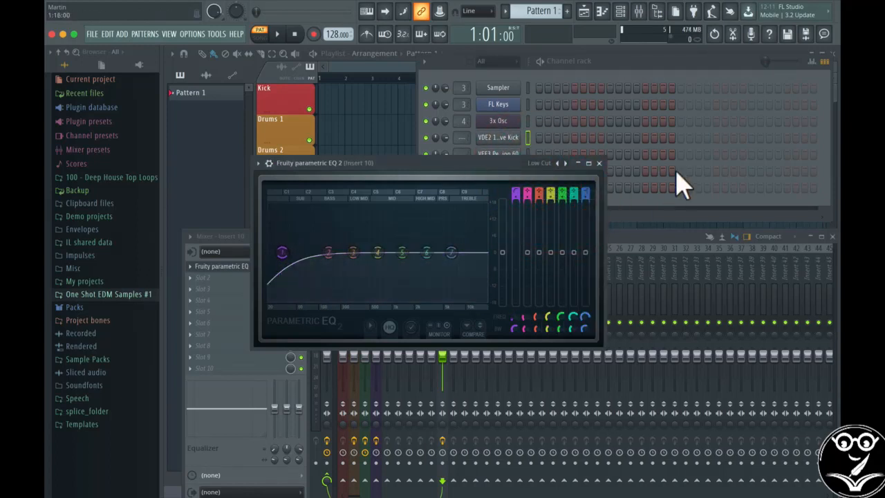
Load the EQ's Default preset and route the VDE2 kick channel to mixer track 10
{"action": "left_click", "coordinate": [546, 163]}
{"action": "left_click", "coordinate": [553, 178]}
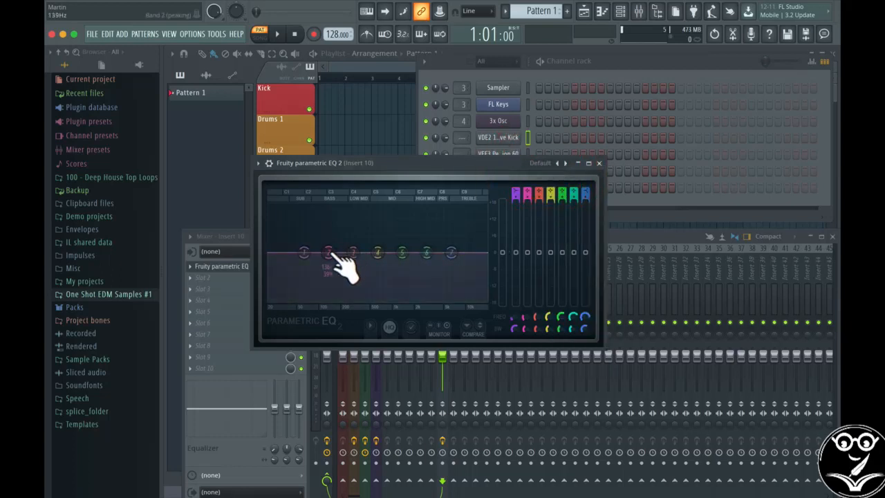
{"action": "left_click_drag", "start_coordinate": [461, 173], "coordinate": [723, 317]}
{"action": "left_click_drag", "start_coordinate": [461, 138], "coordinate": [461, 107]}
{"action": "left_click_drag", "start_coordinate": [600, 325], "coordinate": [340, 301]}
Program the VDE2 kick on steps 1, 5, 9 and 13 of Pattern 1, and play the pattern briefly
{"action": "left_click", "coordinate": [539, 137]}
{"action": "left_click", "coordinate": [575, 137]}
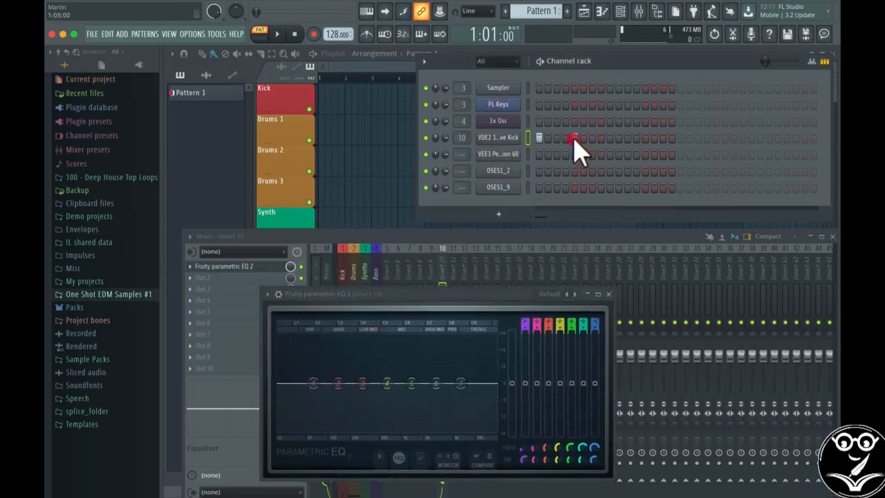
{"action": "left_click", "coordinate": [610, 137]}
{"action": "left_click", "coordinate": [646, 137]}
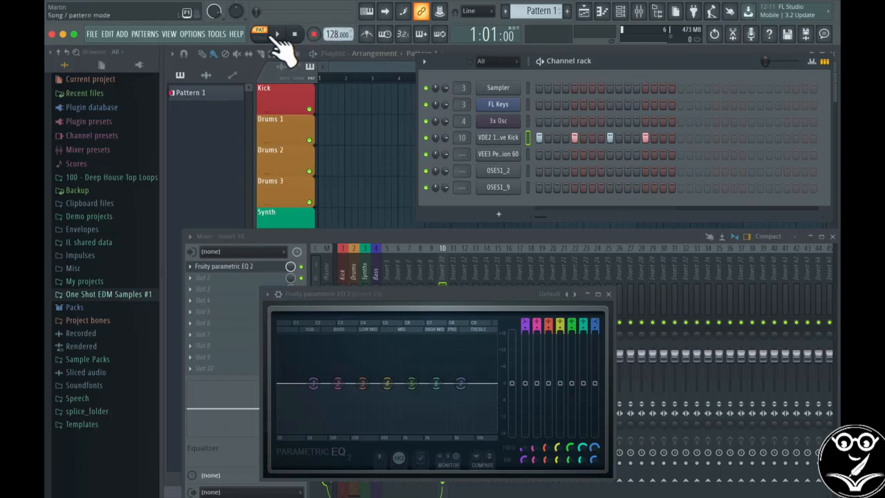
{"action": "left_click", "coordinate": [276, 33]}
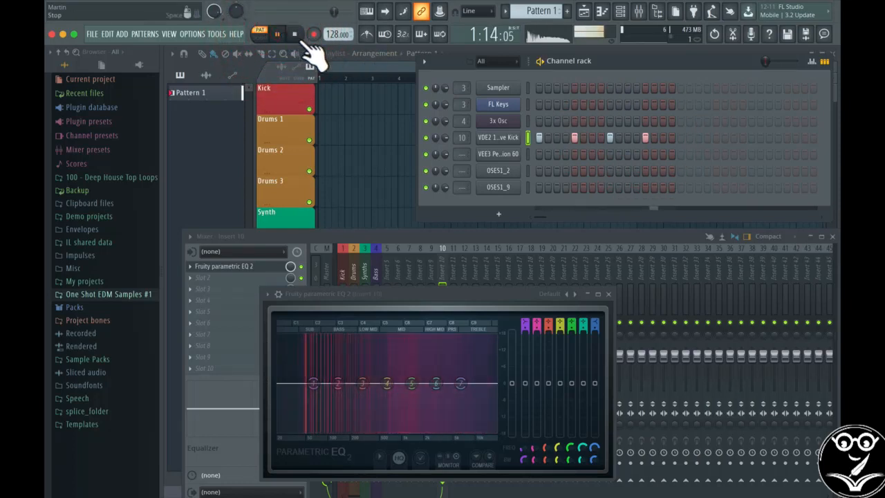
{"action": "left_click", "coordinate": [295, 34]}
With the pattern playing, boost EQ band 2 to about 7.6 dB at about 69 Hz
{"action": "left_click_drag", "start_coordinate": [374, 300], "coordinate": [385, 213]}
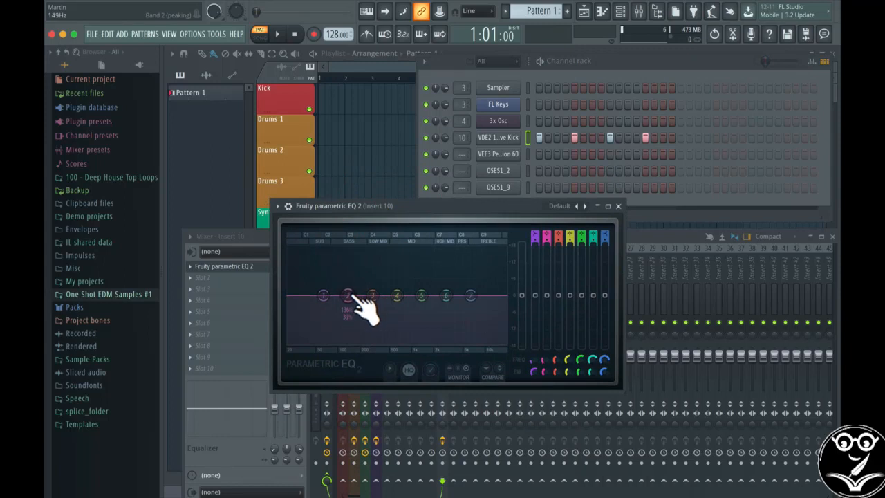
{"action": "key", "text": "space"}
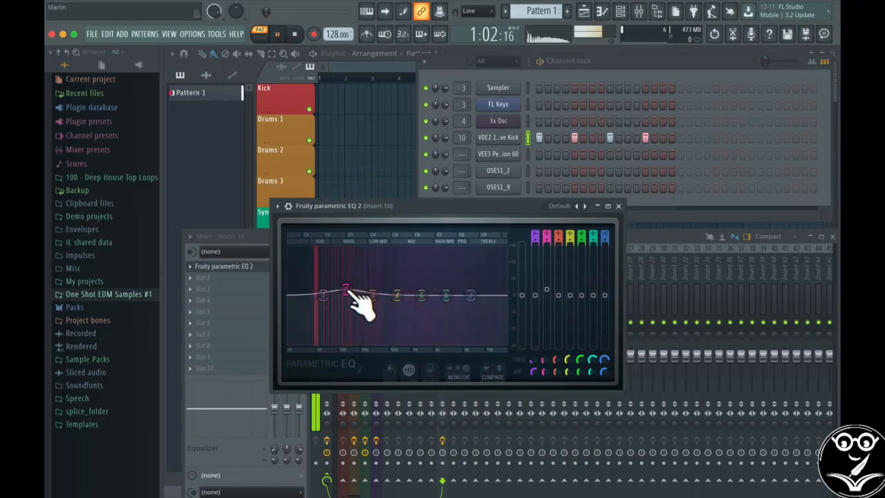
{"action": "left_click_drag", "start_coordinate": [350, 294], "coordinate": [326, 276]}
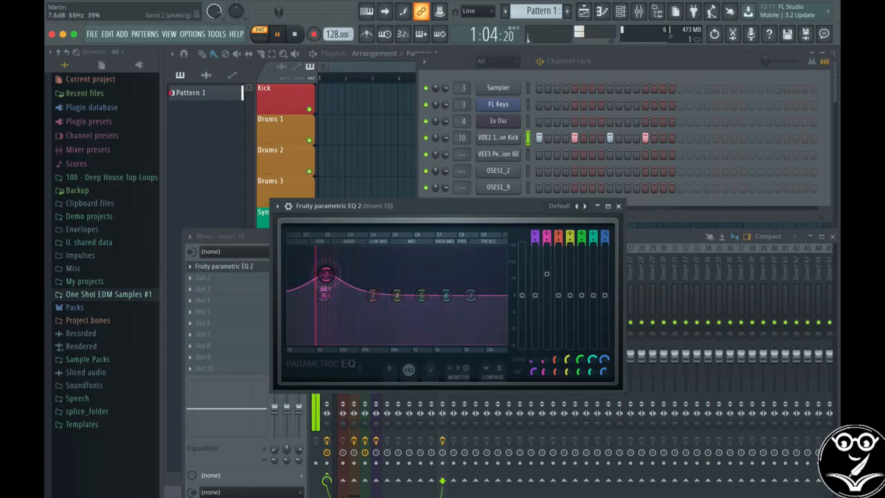
{"action": "key", "text": "space"}
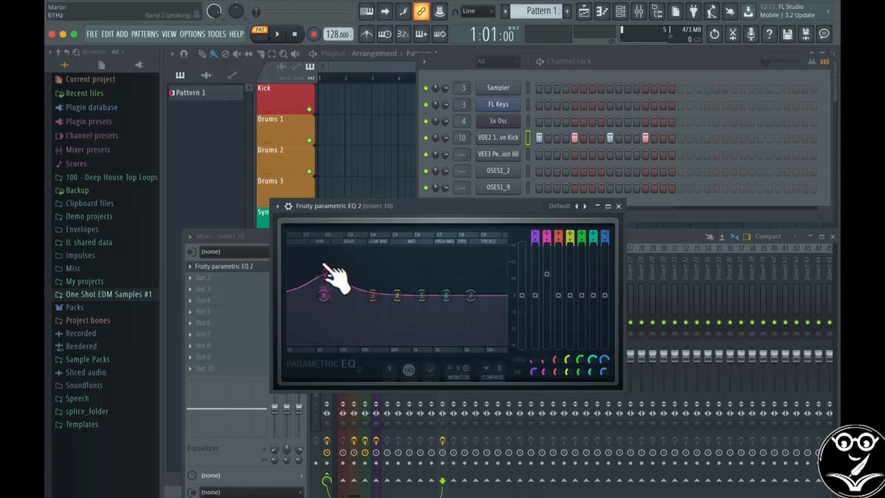
Play the pattern and move band 2's boost up in frequency into the bass range, and stop playback
{"action": "key", "text": "space"}
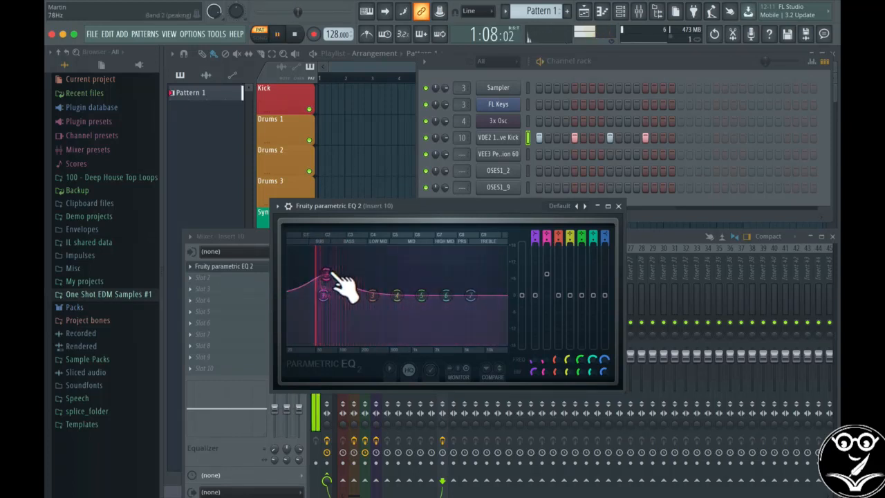
{"action": "left_click_drag", "start_coordinate": [327, 273], "coordinate": [349, 273]}
{"action": "key", "text": "space"}
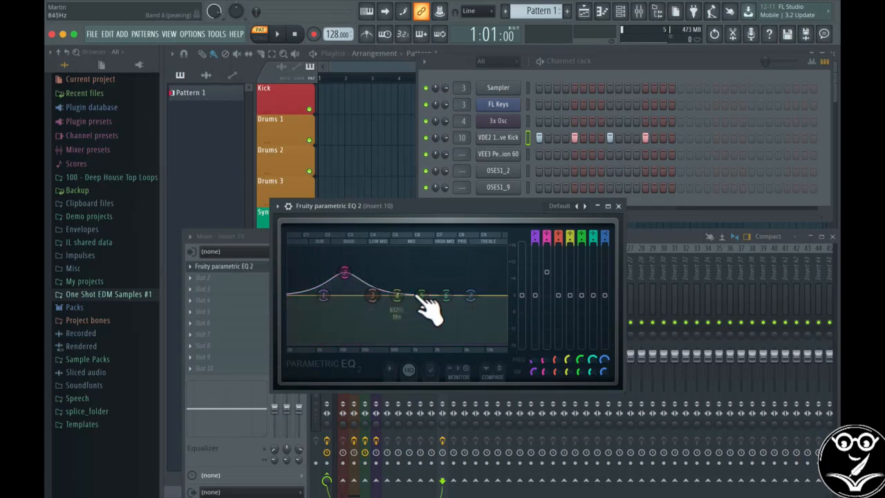
Save the EQ settings as a preset named Kick Boost in the Fruity Parametric EQ 2 folder
{"action": "left_click", "coordinate": [277, 206]}
{"action": "left_click", "coordinate": [296, 261]}
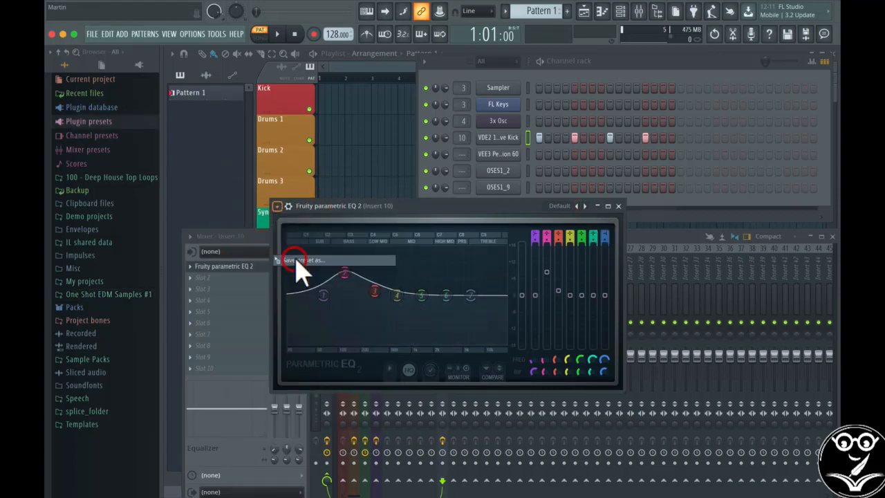
{"action": "type", "text": "Kick"}
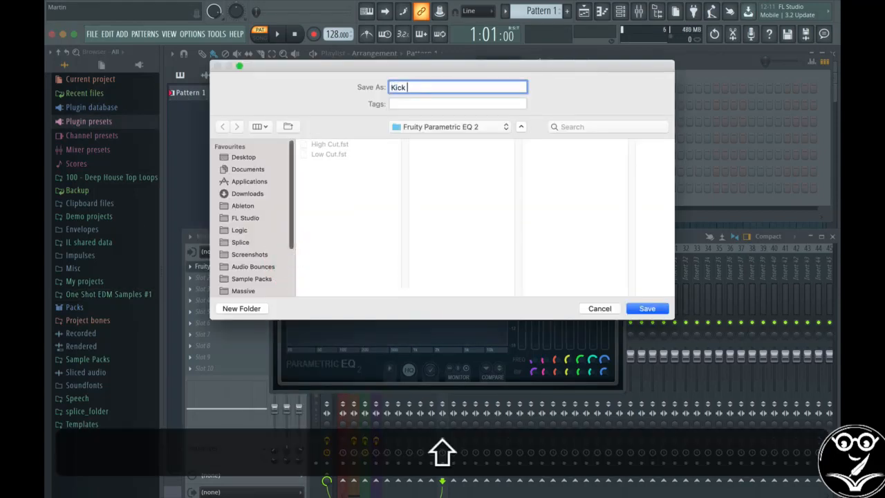
{"action": "type", "text": " Boost"}
{"action": "key", "text": "Return"}
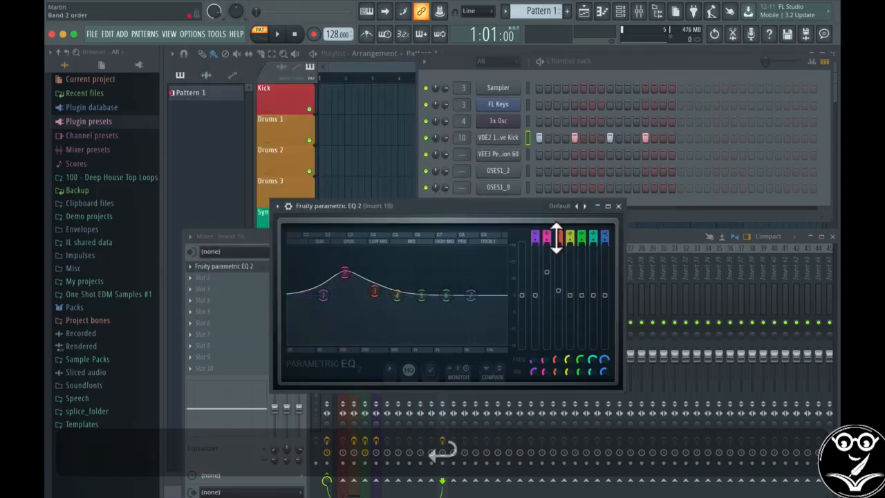
Load the Kick Boost preset and shift band 2 slightly higher in both frequency and gain
{"action": "left_click", "coordinate": [557, 205]}
{"action": "left_click", "coordinate": [586, 232]}
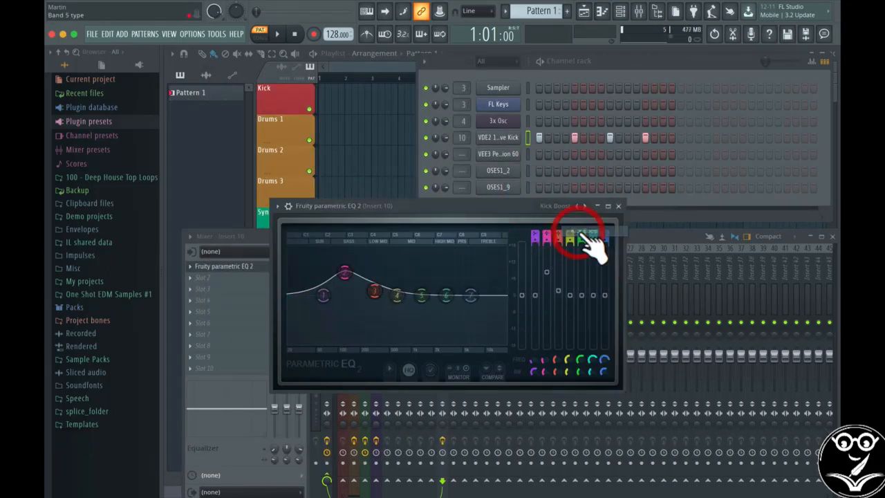
{"action": "mouse_move", "coordinate": [346, 273]}
{"action": "left_mouse_down"}
{"action": "mouse_move", "coordinate": [356, 273]}
{"action": "mouse_move", "coordinate": [312, 273]}
{"action": "mouse_move", "coordinate": [373, 270]}
{"action": "mouse_move", "coordinate": [353, 269]}
{"action": "left_mouse_up"}
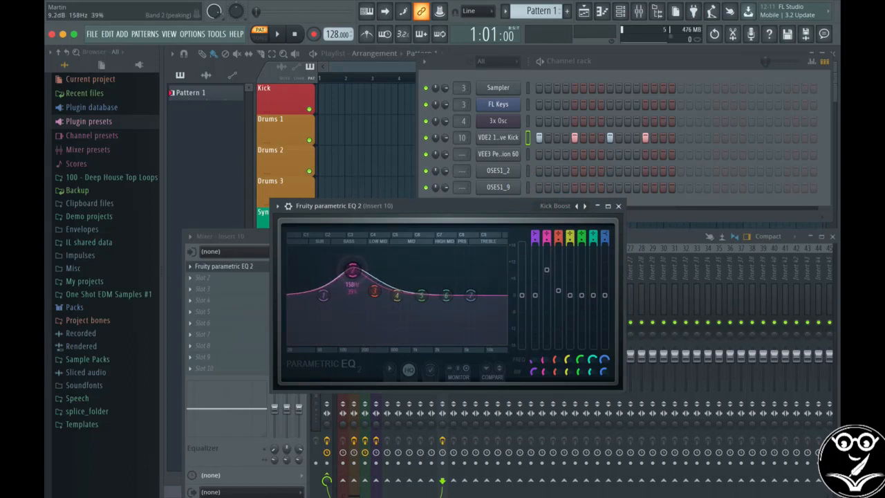
{"action": "left_click", "coordinate": [561, 207]}
{"action": "left_click", "coordinate": [508, 208]}
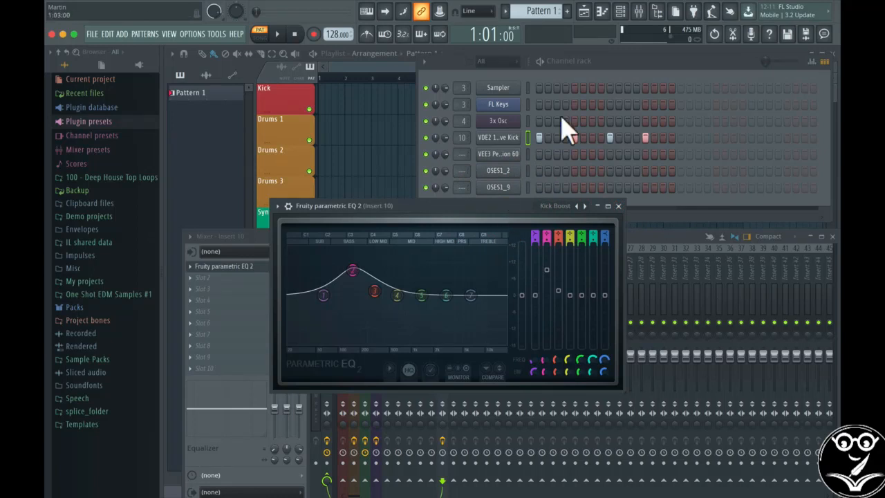
Open the FL Keys channel's instrument, look through its presets, and adjust its sound, including the Overdrive amount
{"action": "left_click", "coordinate": [499, 105]}
{"action": "left_click", "coordinate": [485, 194]}
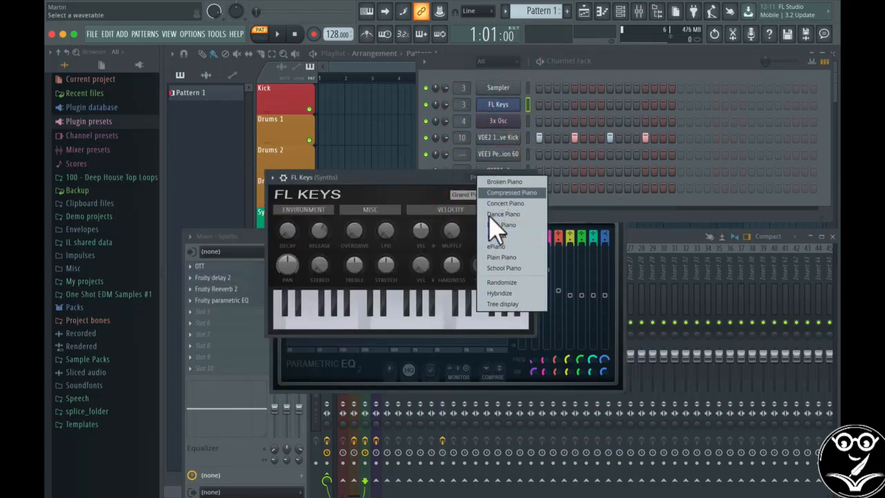
{"action": "left_click", "coordinate": [402, 181]}
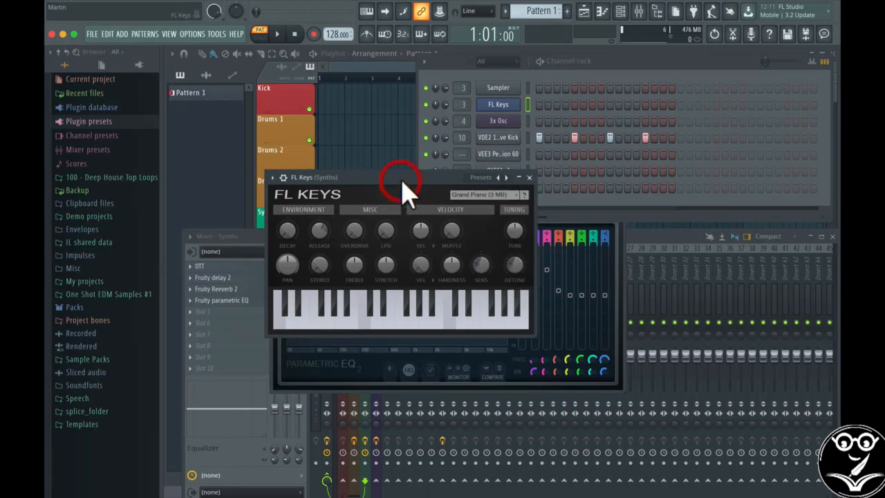
{"action": "left_click", "coordinate": [481, 178]}
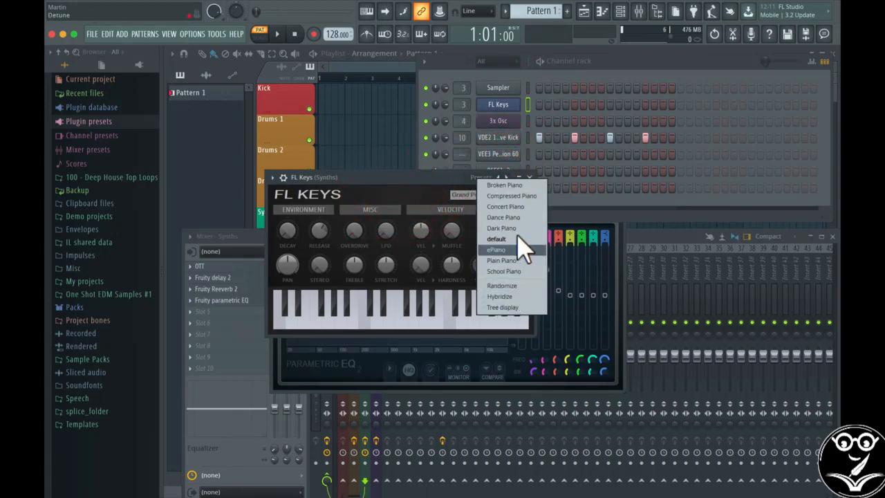
{"action": "left_click", "coordinate": [443, 195]}
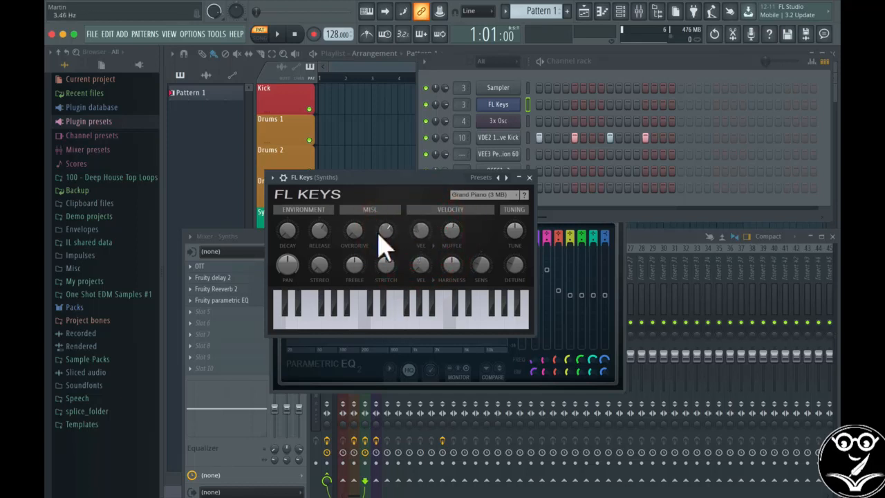
{"action": "left_click", "coordinate": [354, 226]}
Save the instrument settings as a preset named My Own Piano in the FL Keys folder, and load that preset
{"action": "left_click", "coordinate": [272, 178]}
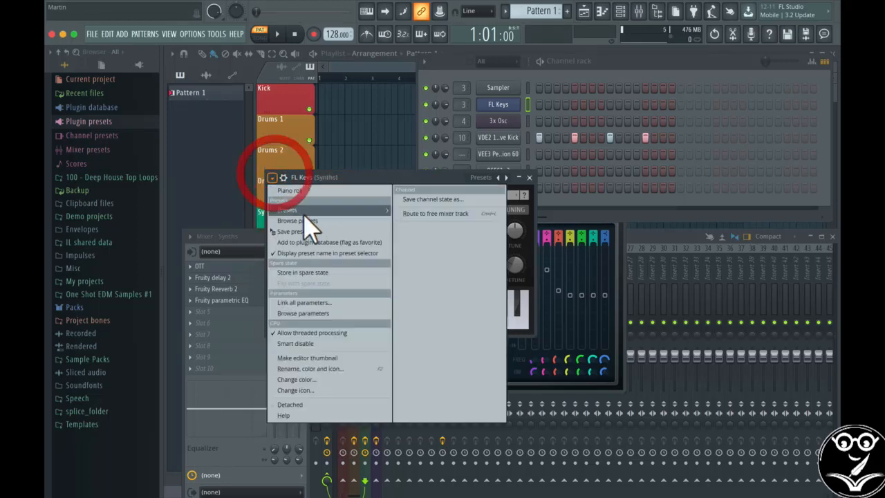
{"action": "left_click", "coordinate": [299, 232]}
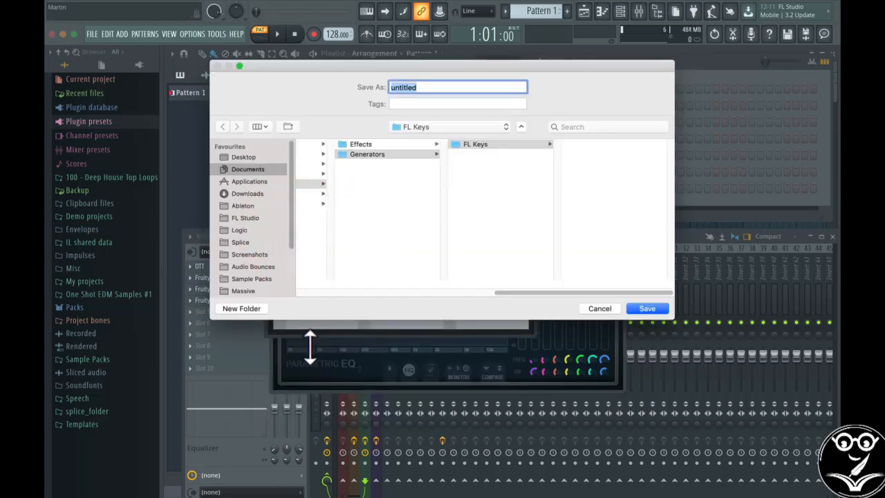
{"action": "type", "text": "My Own Piano"}
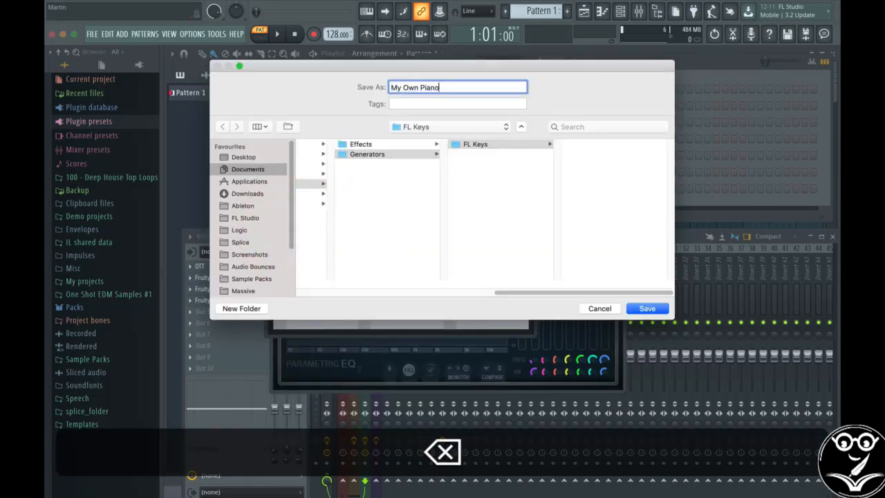
{"action": "key", "text": "Return"}
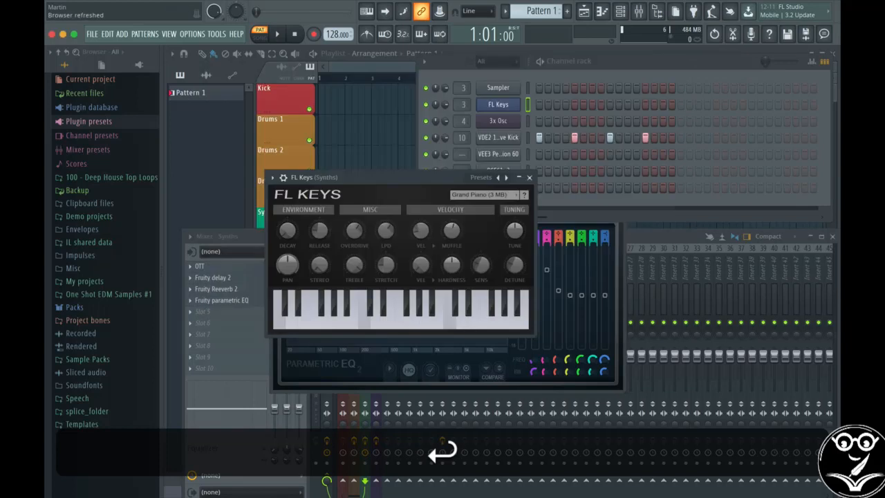
{"action": "left_click", "coordinate": [495, 179]}
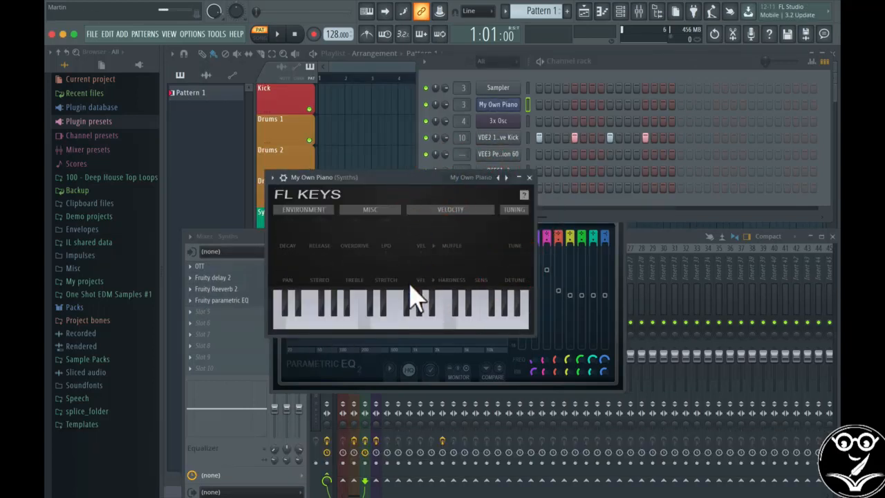
{"action": "left_click", "coordinate": [530, 178]}
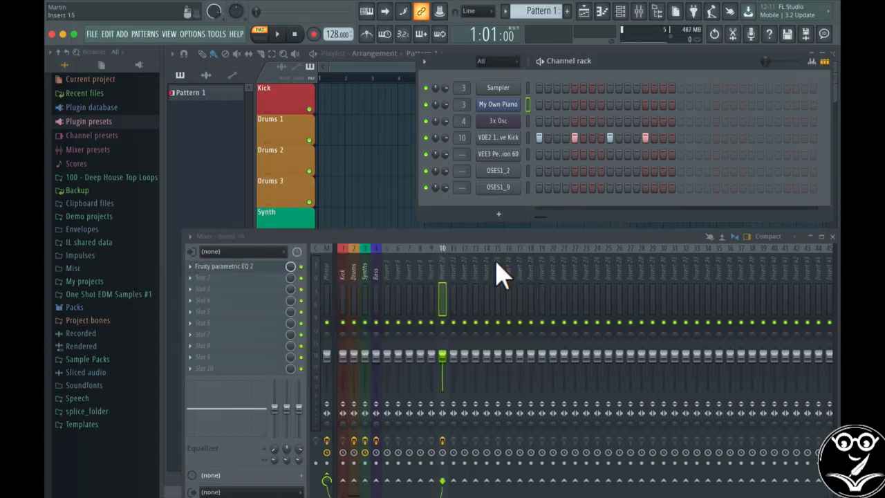